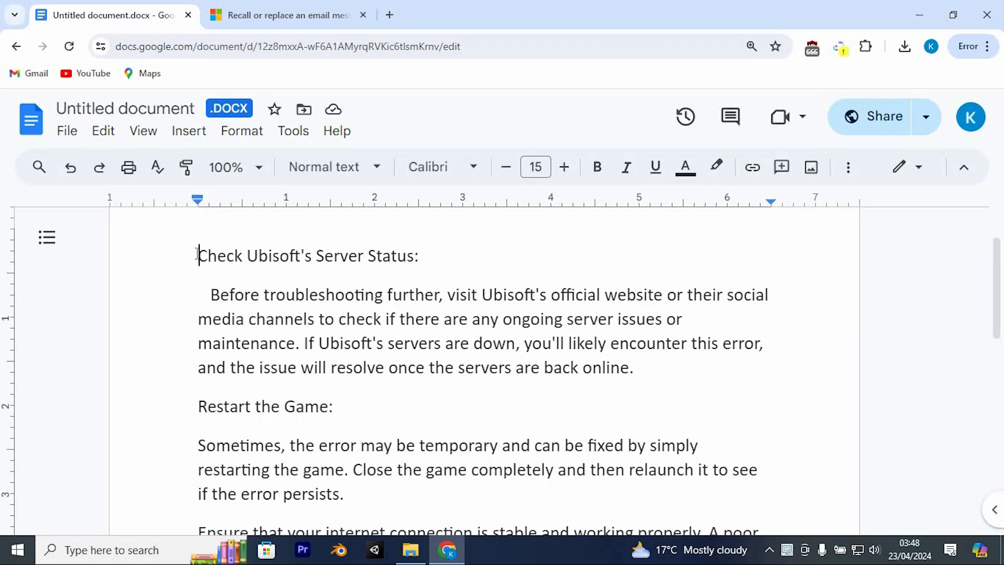
Highlight the 'Check Ubisoft's Server Status' heading, then clear the selection.
left_click_drag(196, 255, 460, 250)
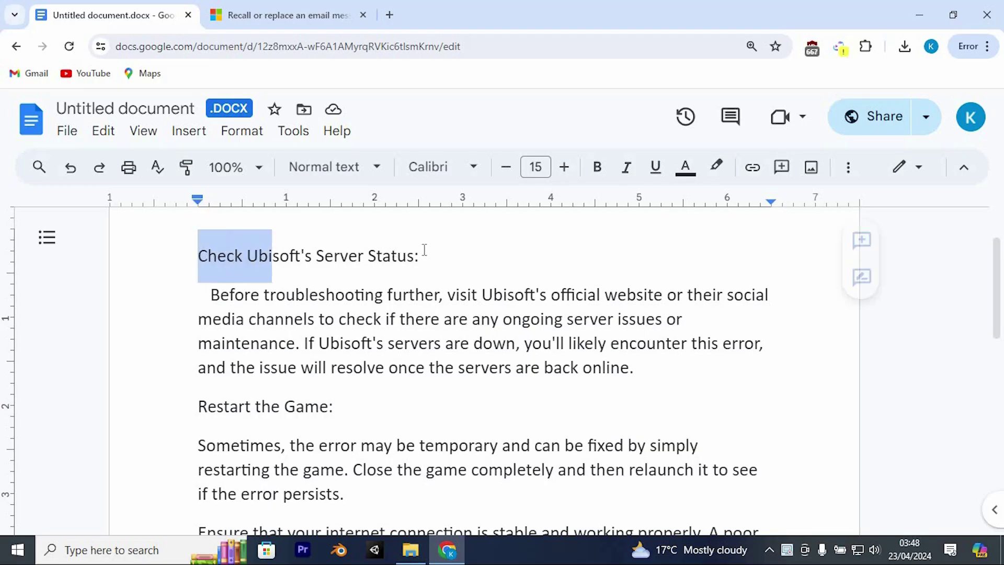
left_click(460, 250)
scroll(460, 249, "down", 1)
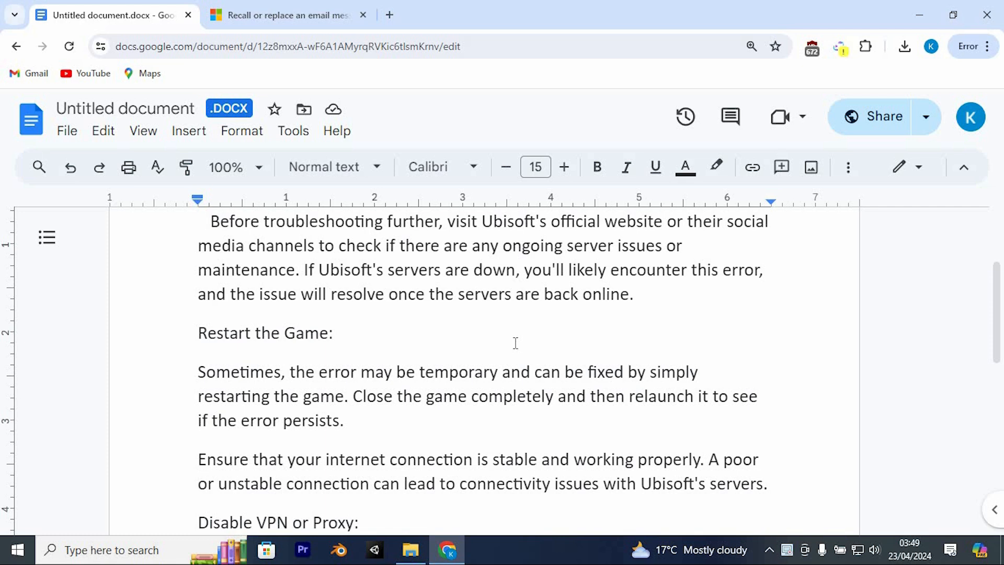
scroll(516, 343, "down", 2)
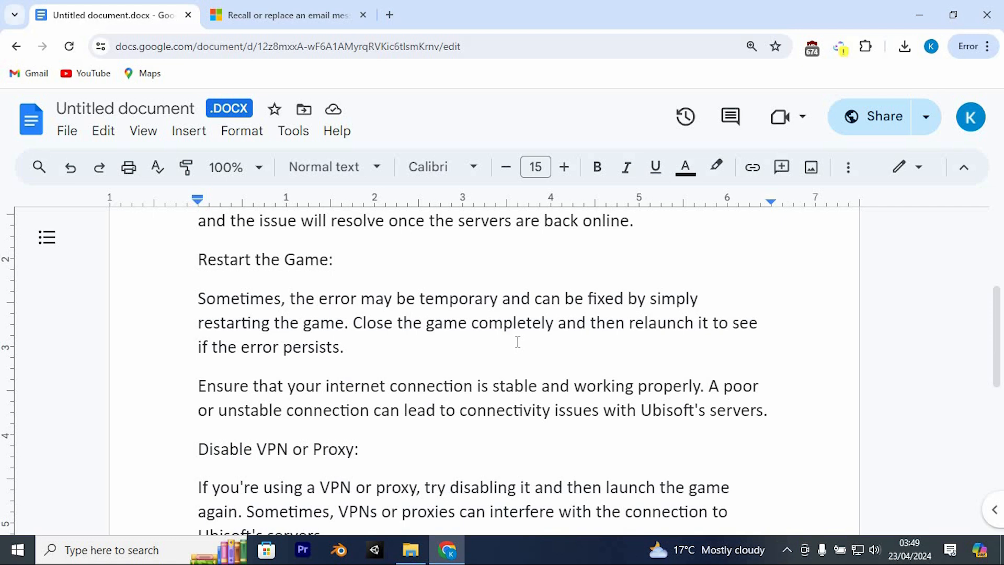
scroll(517, 343, "down", 2)
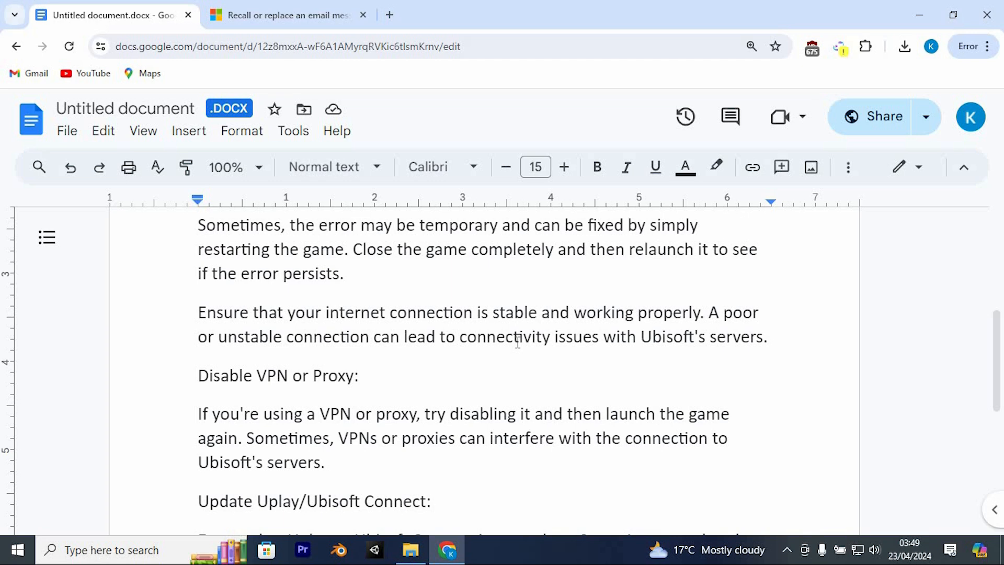
scroll(517, 343, "down", 2)
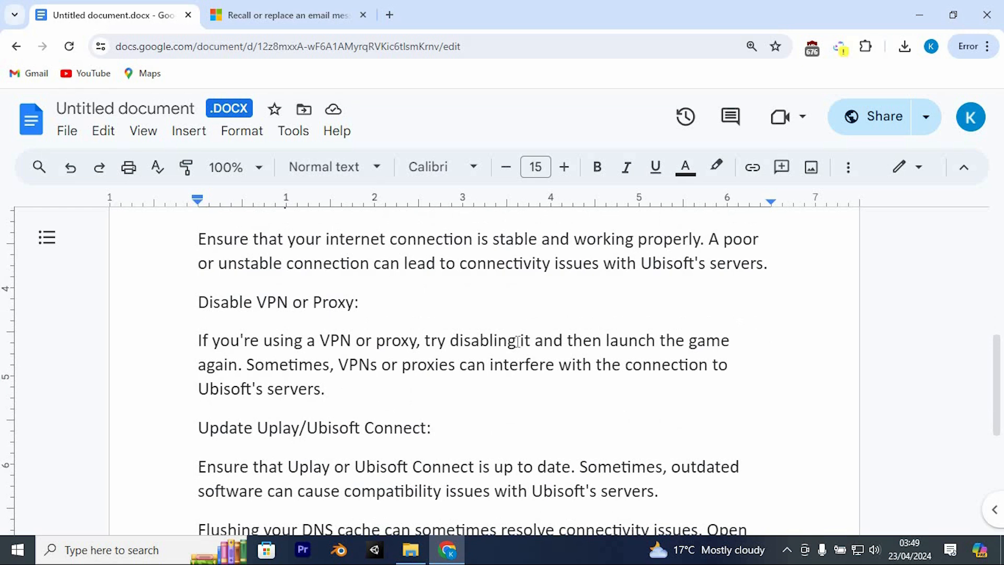
scroll(518, 340, "down", 2)
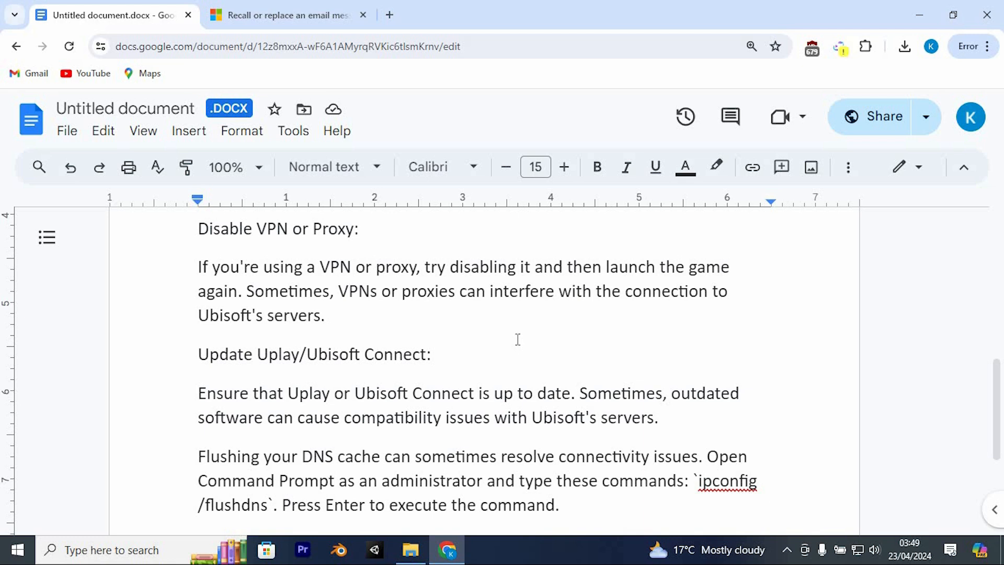
scroll(517, 339, "down", 1)
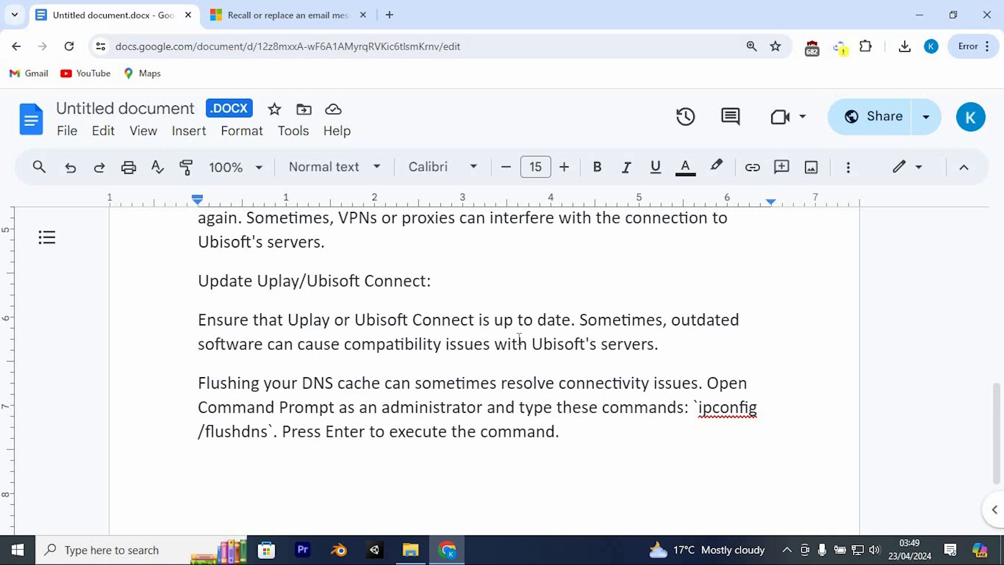
scroll(518, 339, "down", 1)
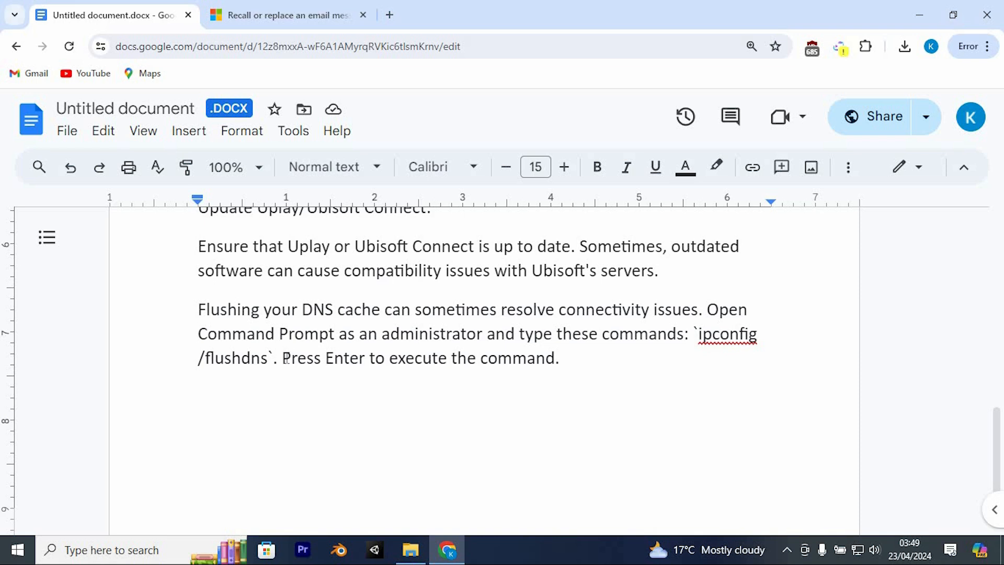
Highlight the final sentence about pressing Enter, clear it, and minimize Chrome to the desktop.
left_click_drag(283, 357, 586, 358)
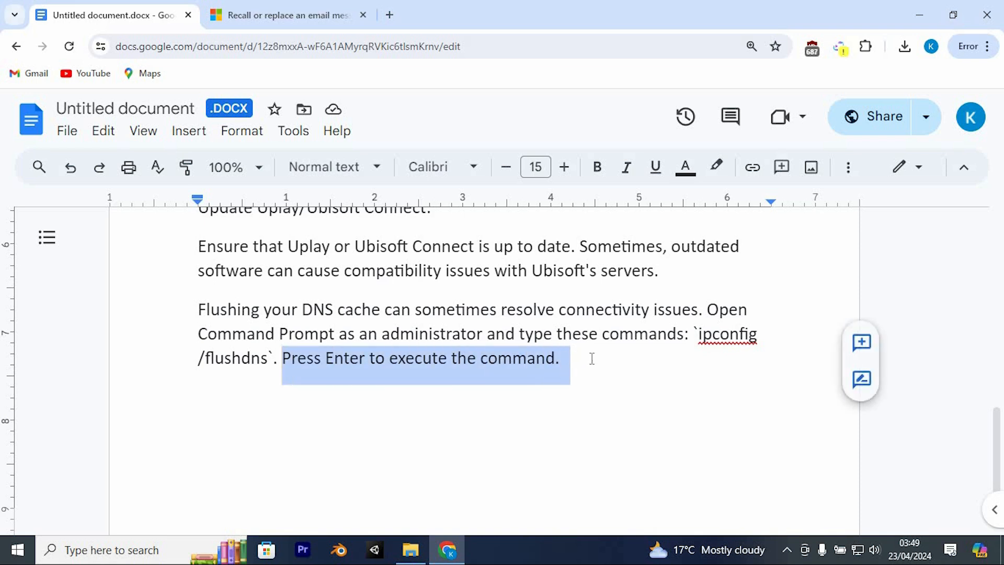
left_click(591, 357)
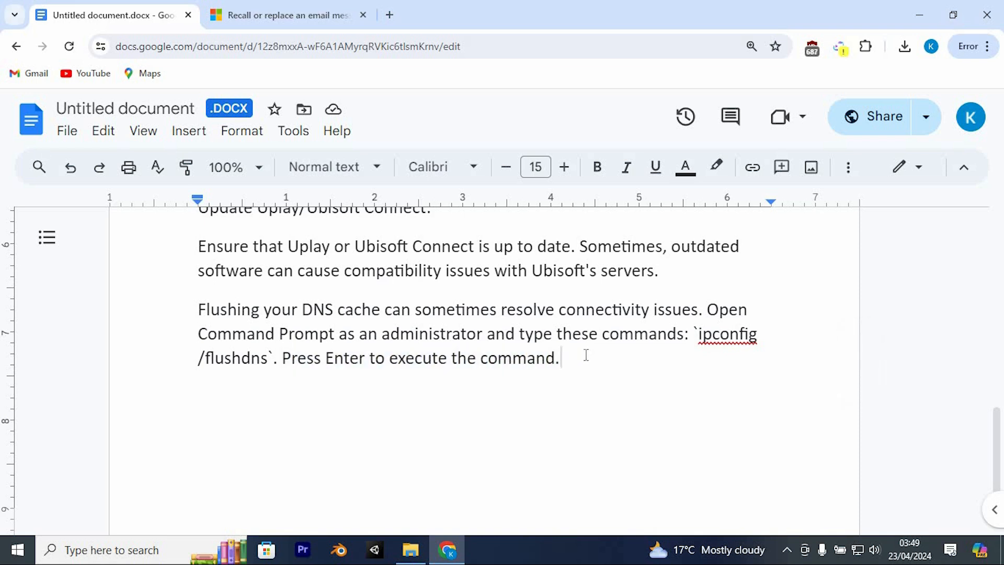
scroll(591, 357, "up", 3)
scroll(584, 353, "up", 3)
scroll(583, 351, "up", 2)
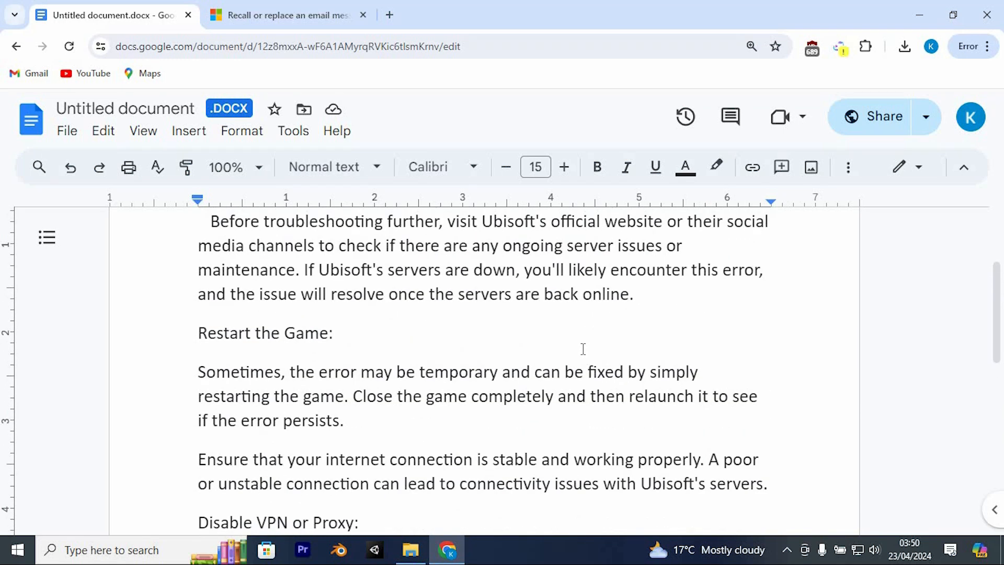
scroll(583, 349, "down", 2)
scroll(583, 349, "down", 1)
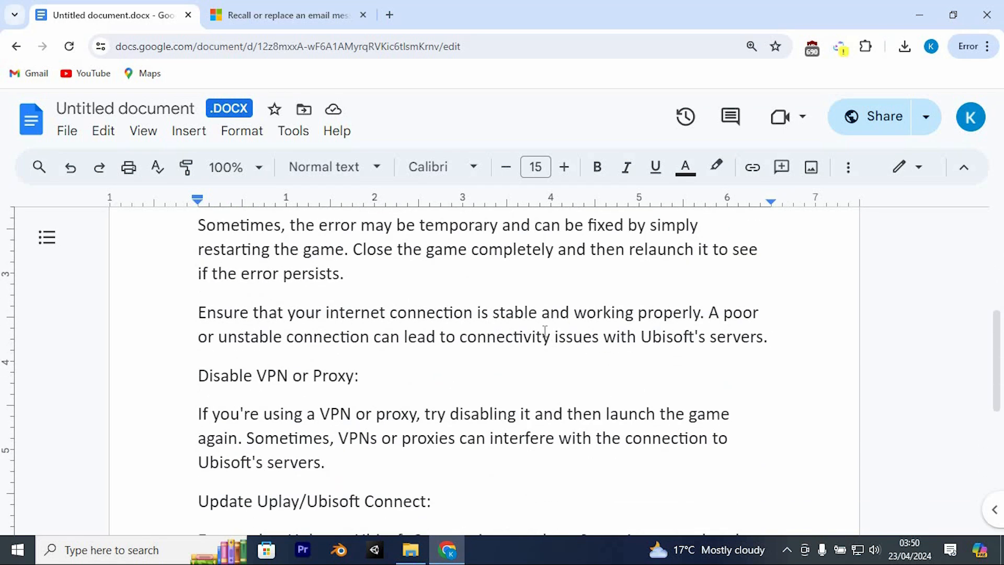
mouse_move(877, 337)
left_click(919, 15)
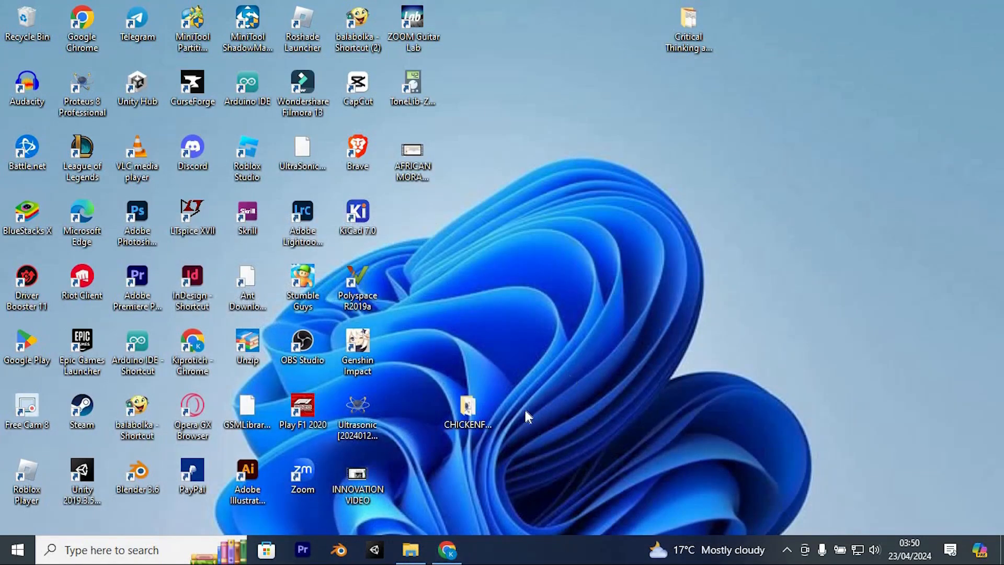